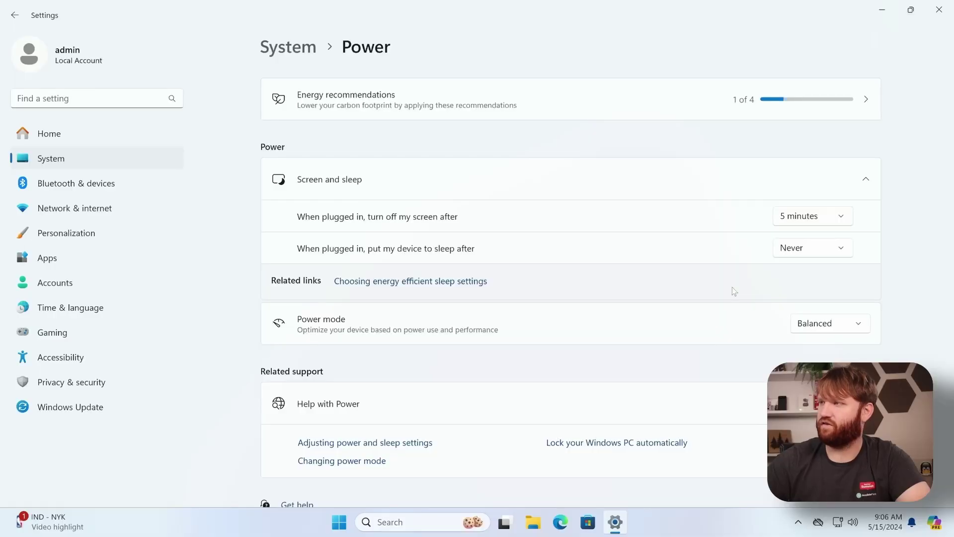
# - Close Settings and launch the Local Group Policy Editor from a 'group pol' search
pyautogui.click(940, 9)
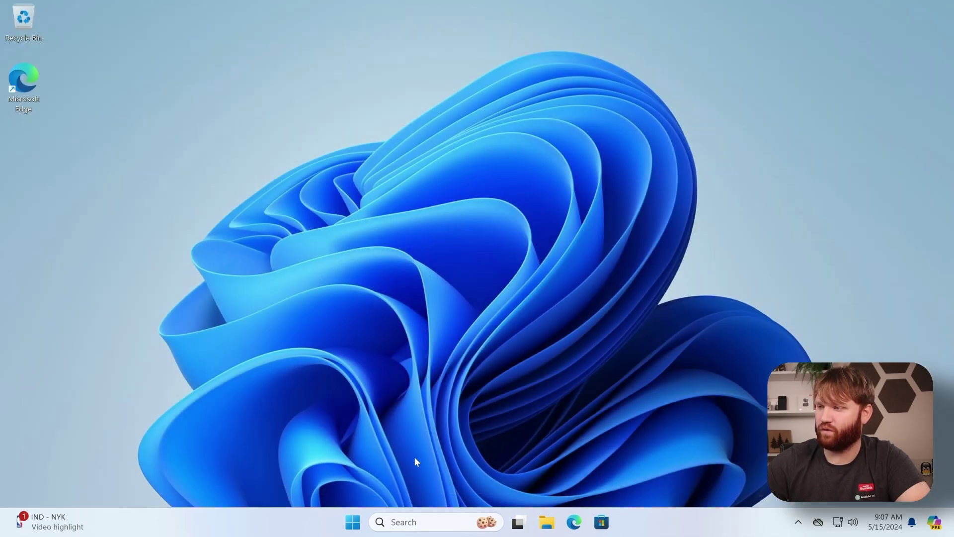
pyautogui.click(416, 520)
pyautogui.write('gro')
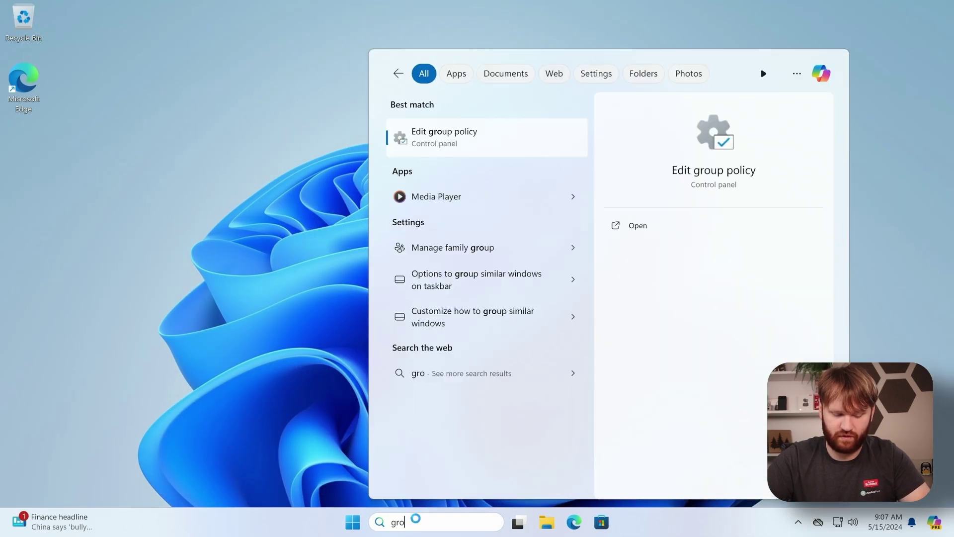
pyautogui.write('up pol')
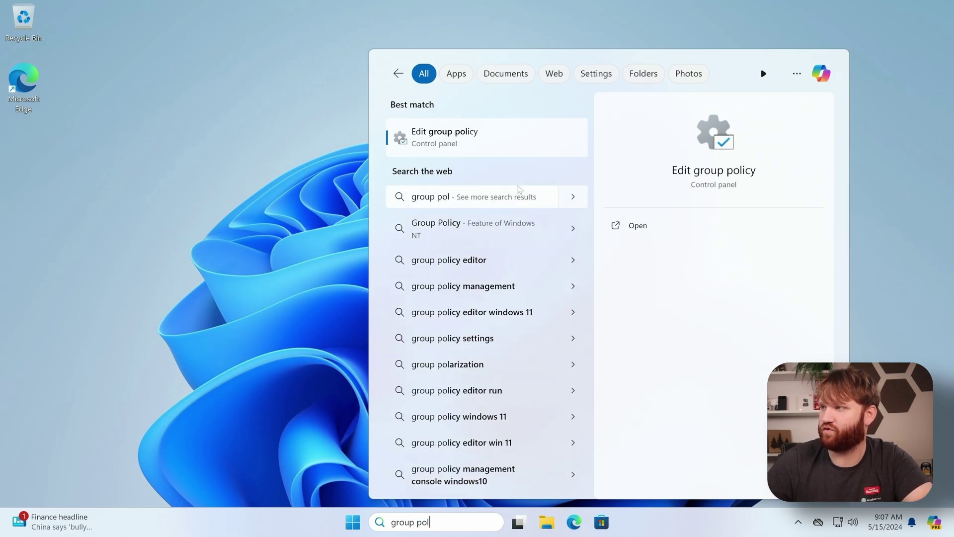
pyautogui.click(493, 141)
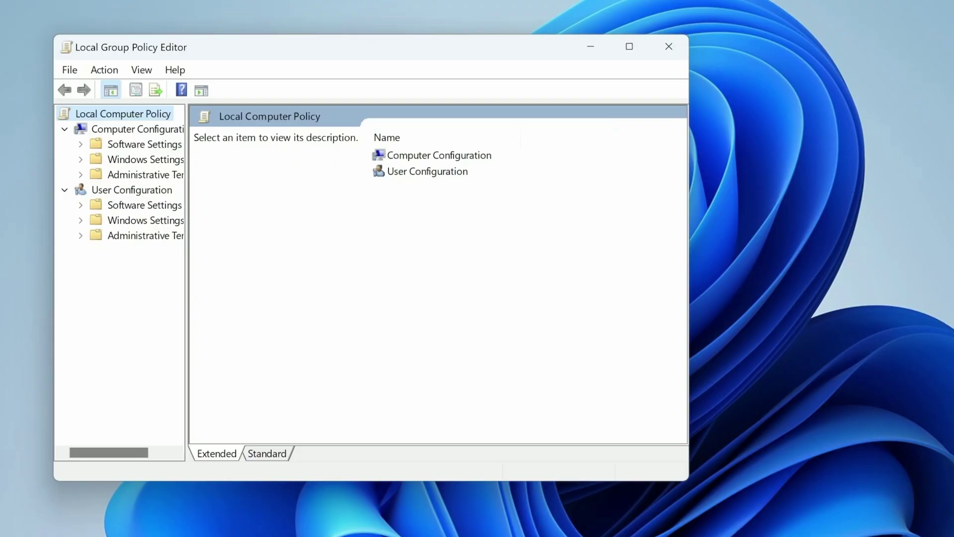
# - Browse to Administrative Templates > System > Power Management > Sleep Settings and open the connected-standby (plugged in) policy
pyautogui.click(133, 175)
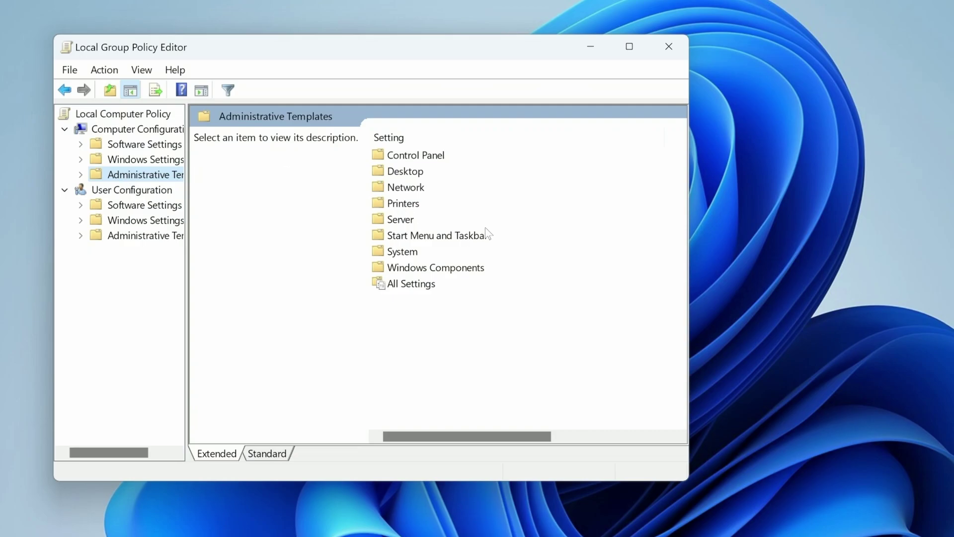
pyautogui.doubleClick(389, 253)
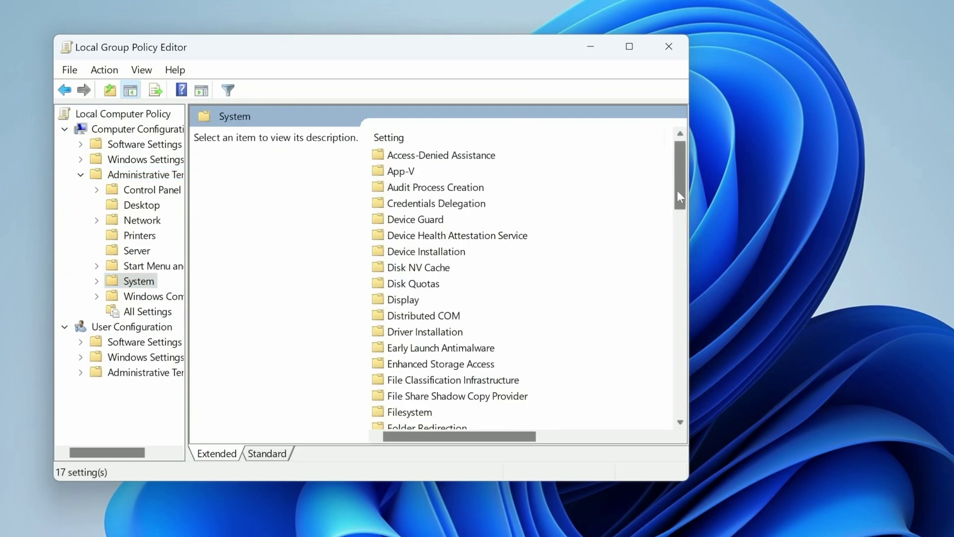
pyautogui.moveTo(678, 191); pyautogui.dragTo(697, 292)
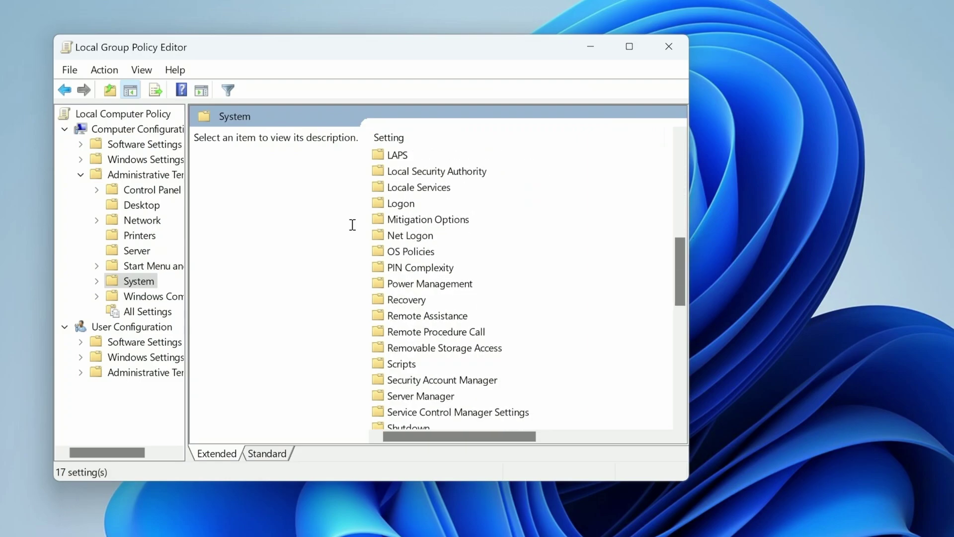
pyautogui.doubleClick(438, 285)
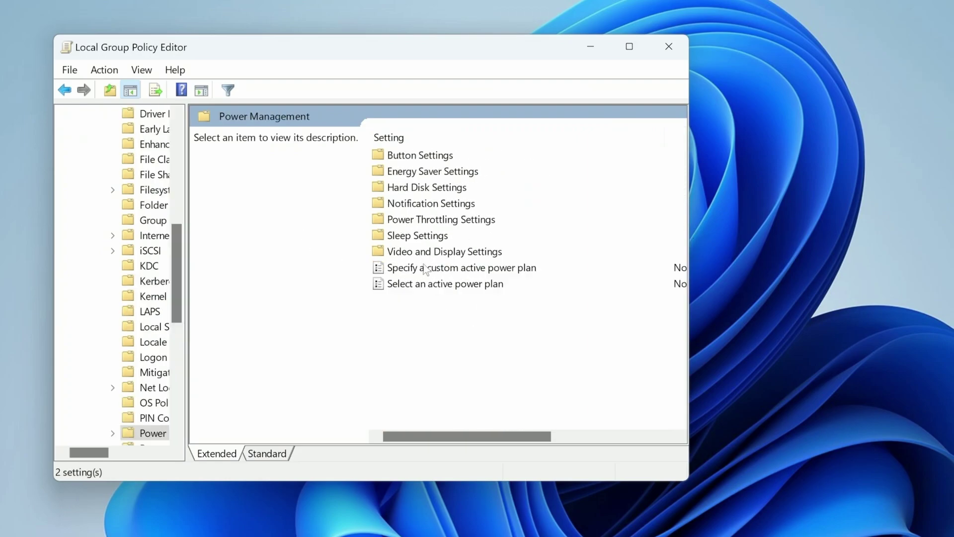
pyautogui.doubleClick(421, 236)
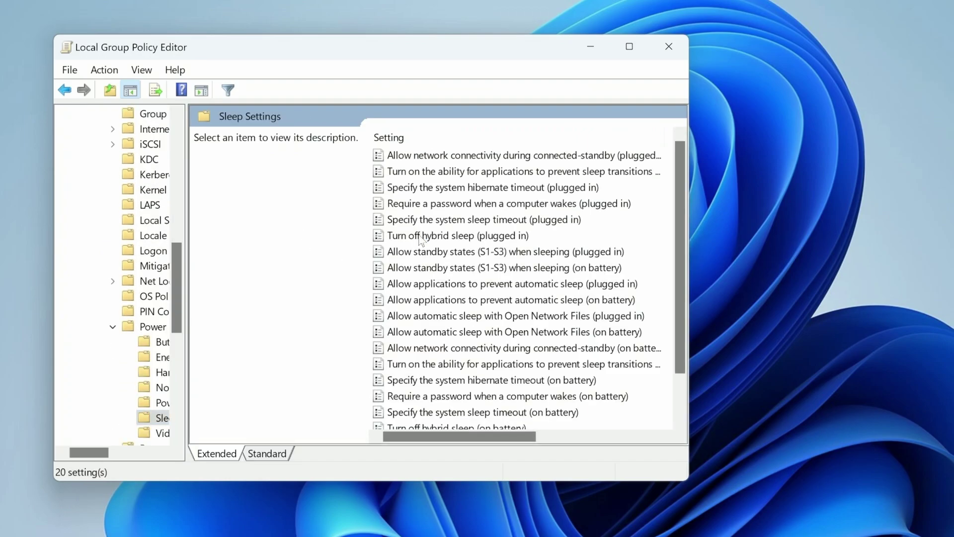
pyautogui.moveTo(681, 232); pyautogui.dragTo(953, 204)
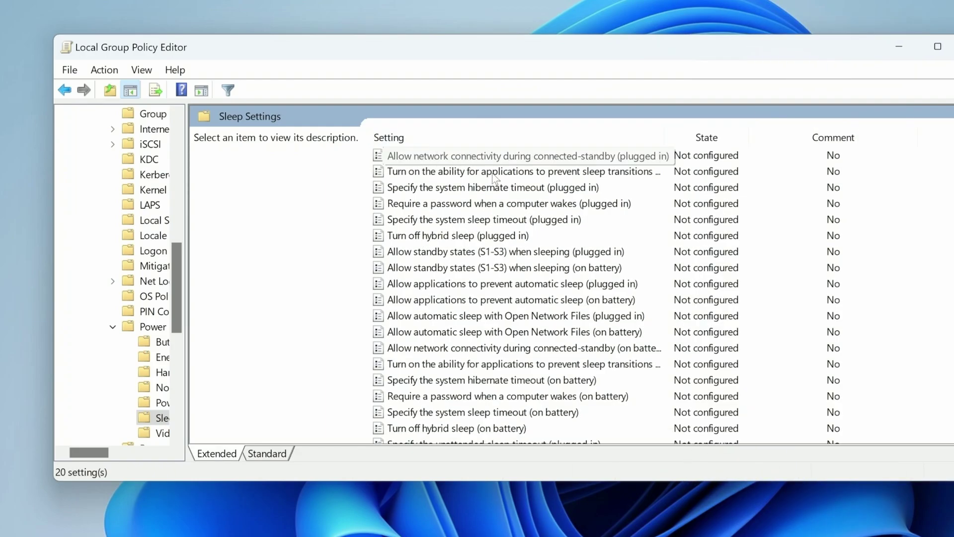
pyautogui.click(612, 159)
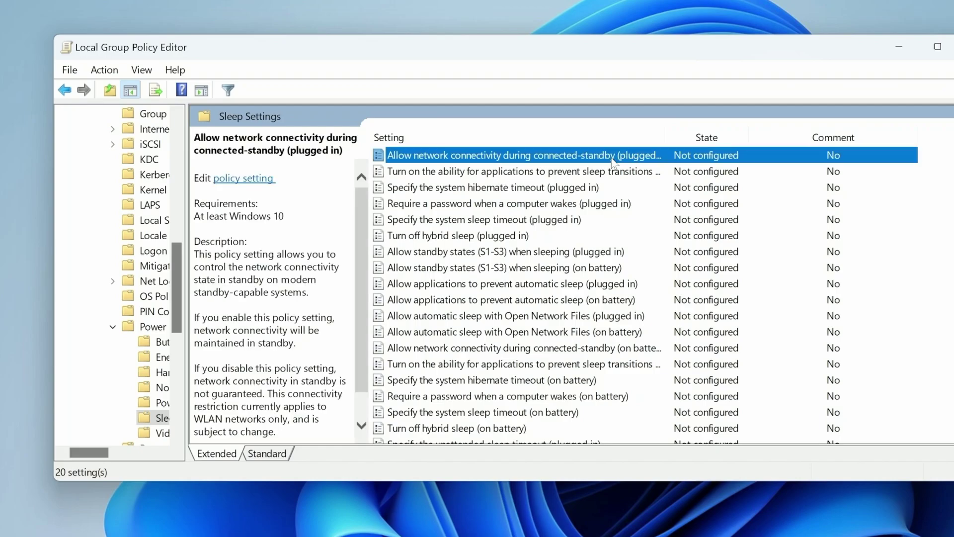
pyautogui.doubleClick(613, 158)
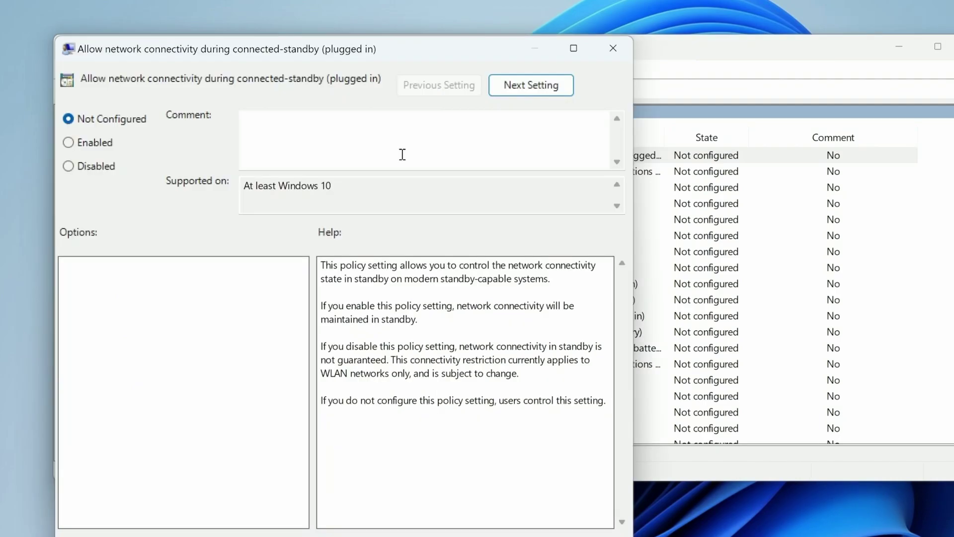
# - Set 'Allow network connectivity during connected-standby (plugged in)' to Enabled, apply it and close the dialog
pyautogui.click(70, 143)
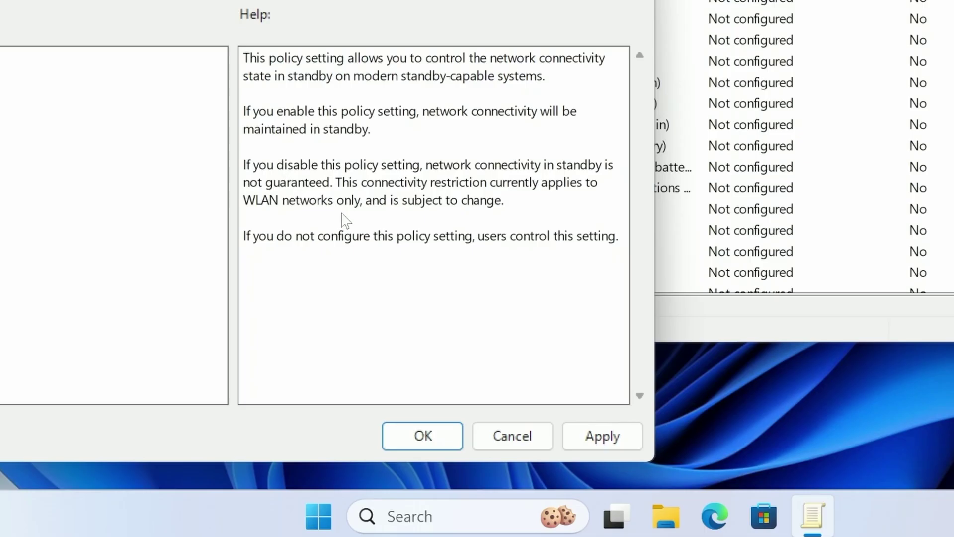
pyautogui.click(575, 437)
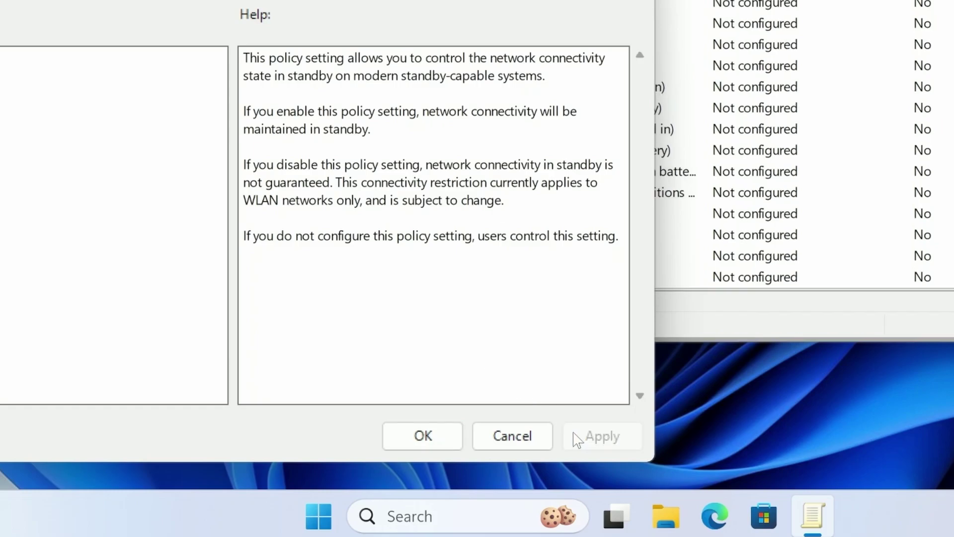
pyautogui.click(426, 435)
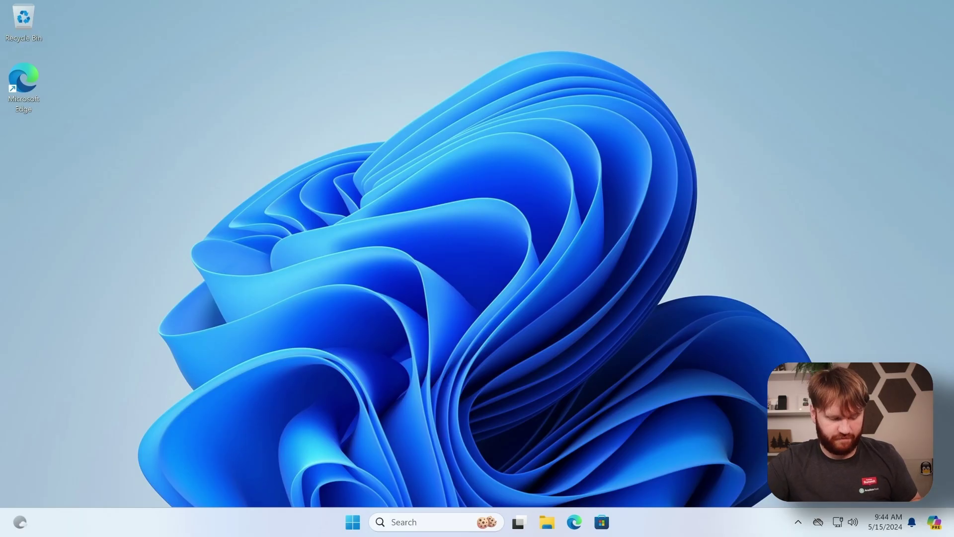
# - Launch Device Manager via a 'dev' search, collapse Other devices and expand Network adapters to select the first I225-V
pyautogui.press('super')
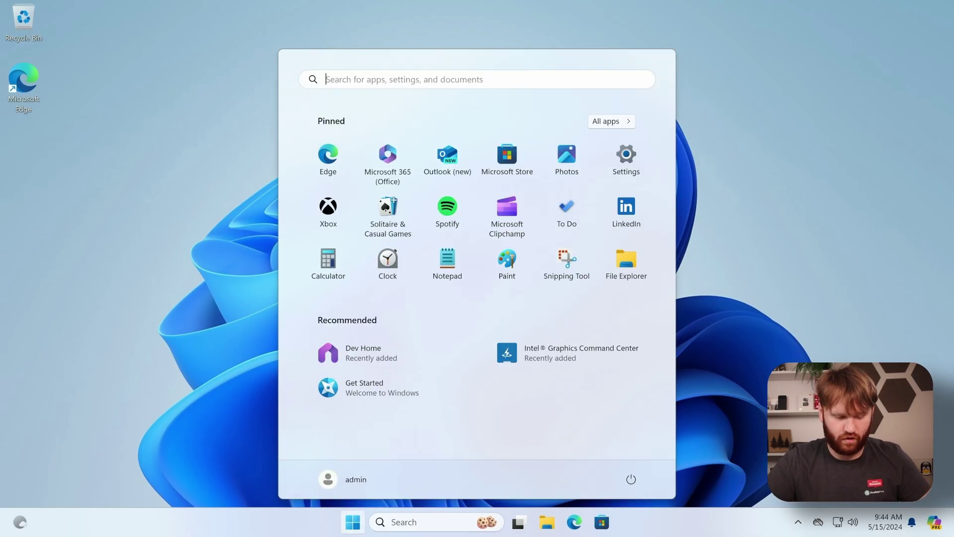
pyautogui.write('dev')
pyautogui.press('Down')
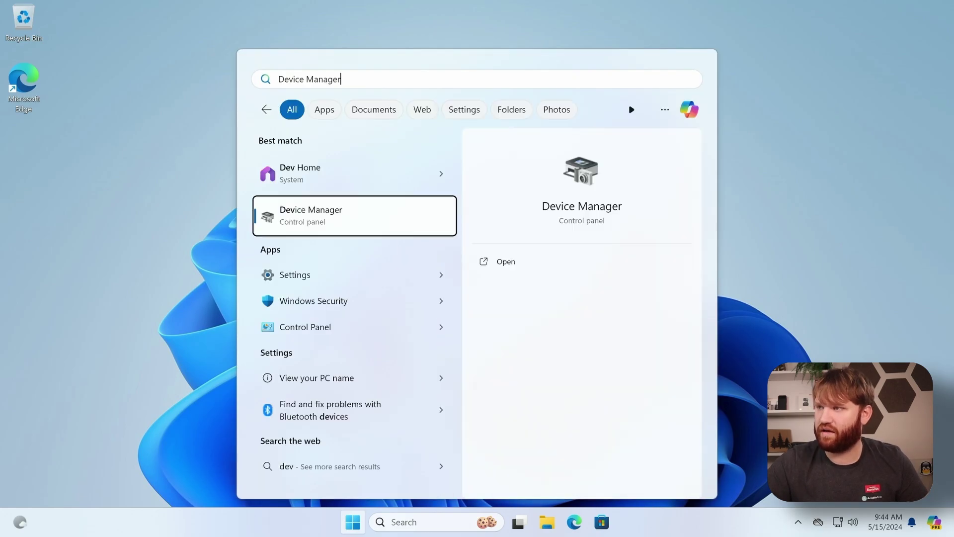
pyautogui.press('Return')
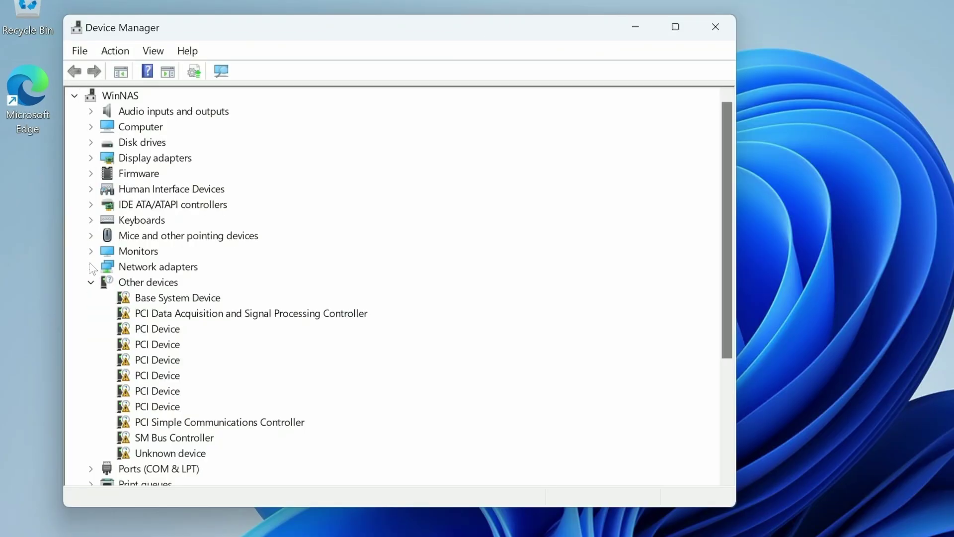
pyautogui.click(91, 282)
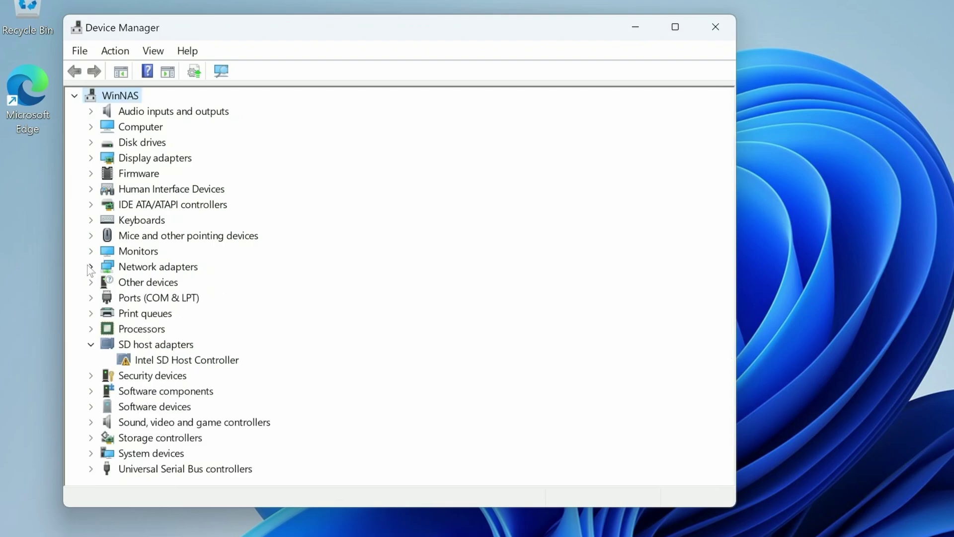
pyautogui.click(91, 267)
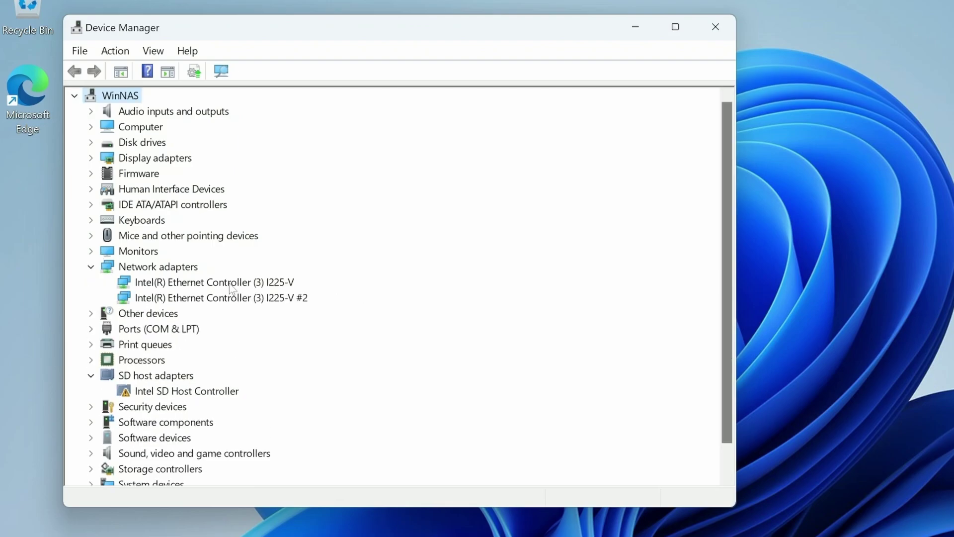
pyautogui.click(231, 282)
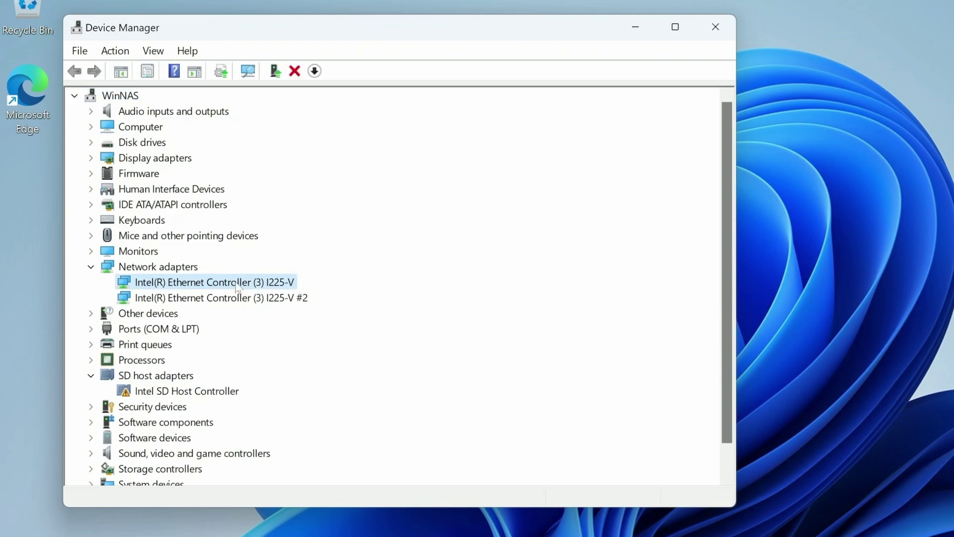
# - In the first I225-V adapter's Advanced properties, set Wake on Magic Packet to Enabled
pyautogui.rightClick(229, 286)
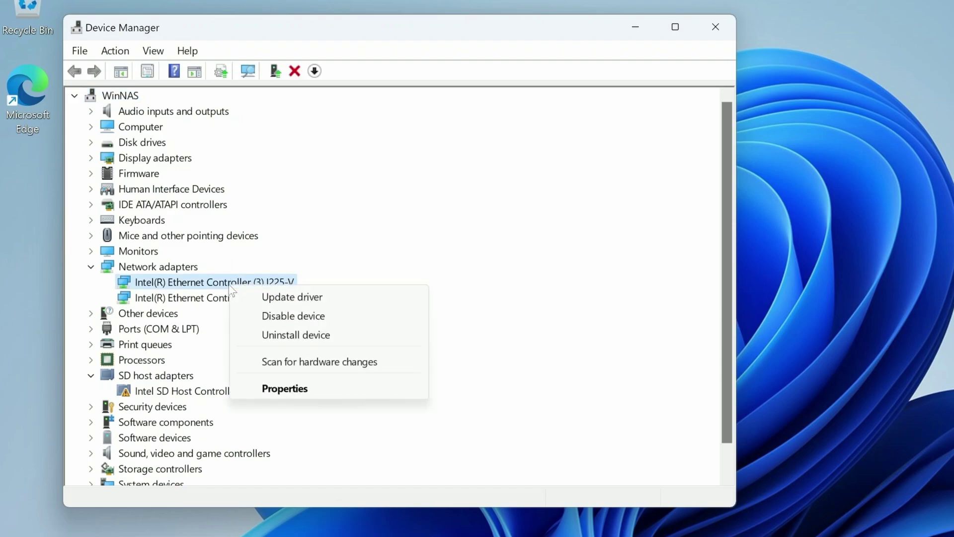
pyautogui.click(271, 390)
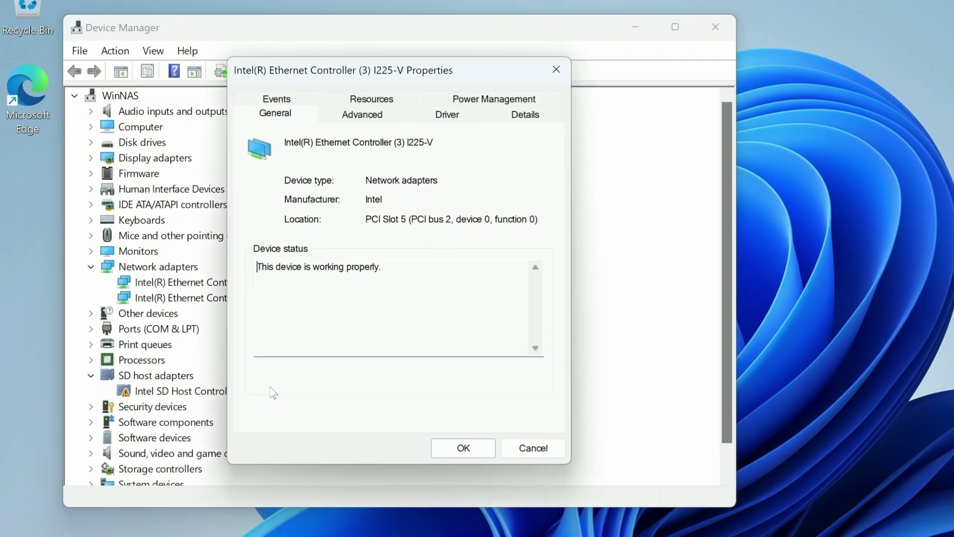
pyautogui.click(359, 114)
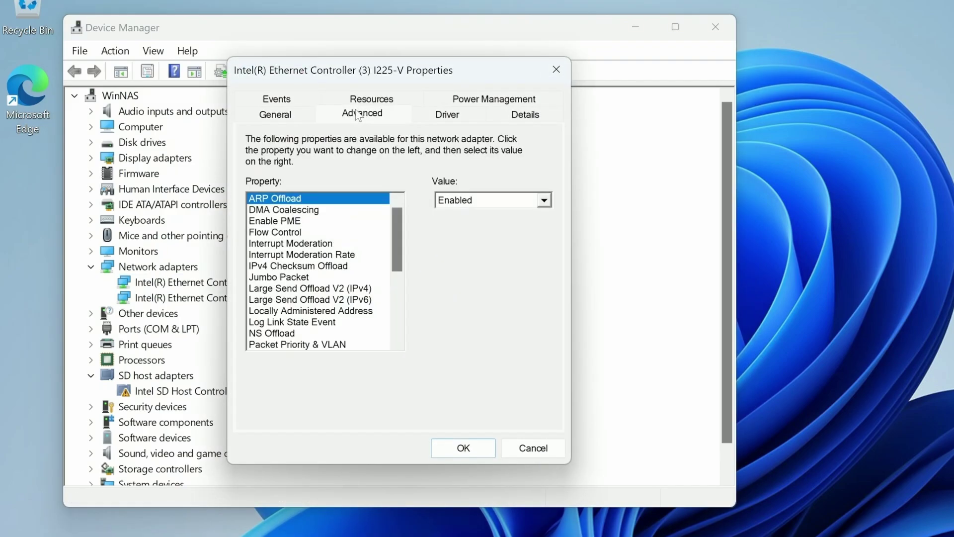
pyautogui.moveTo(393, 231); pyautogui.dragTo(390, 301)
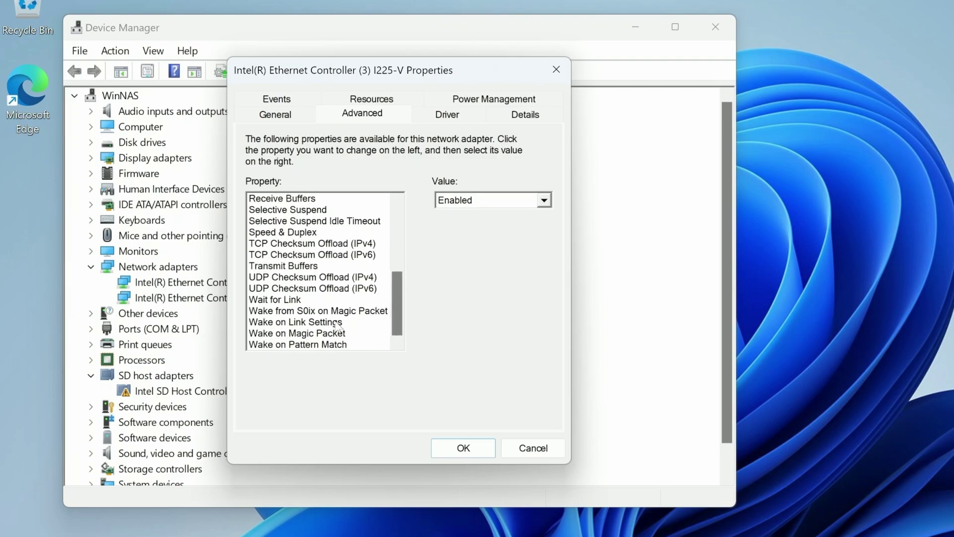
pyautogui.click(313, 334)
pyautogui.click(490, 201)
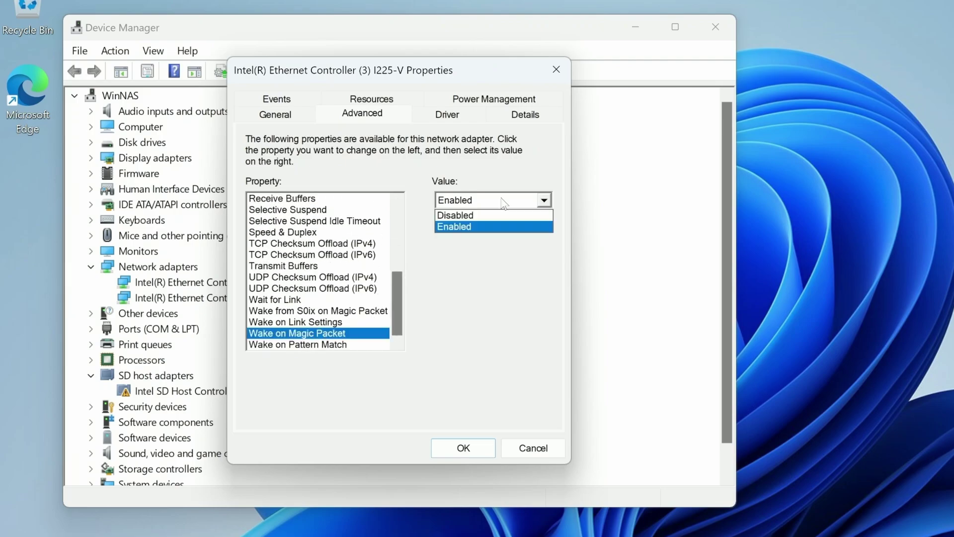
pyautogui.click(464, 229)
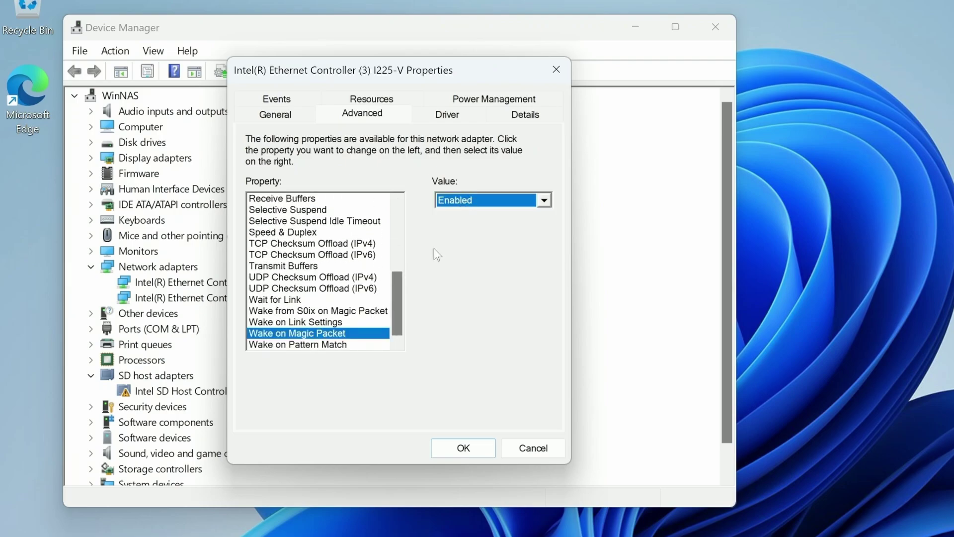
# - Allow the adapter to wake the computer on the Power Management tab and save the properties
pyautogui.click(473, 96)
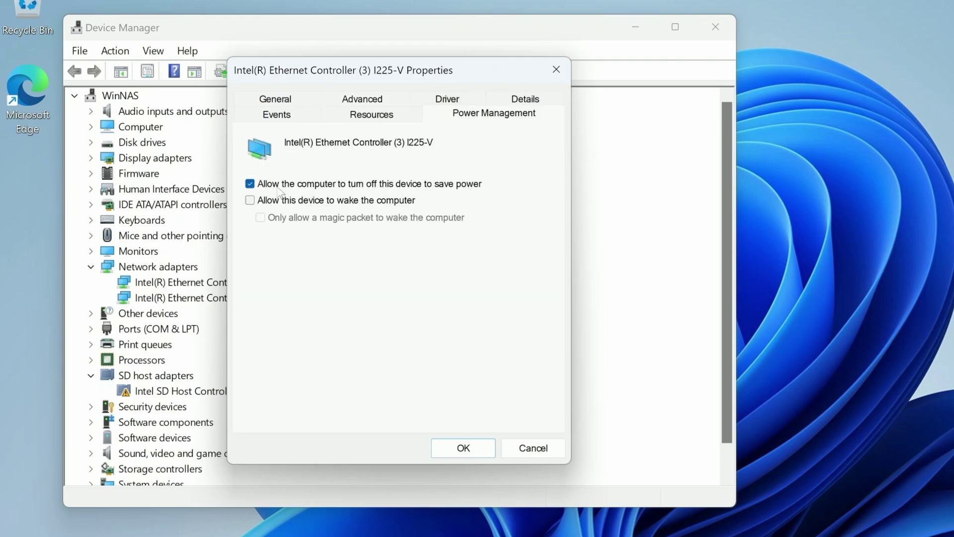
pyautogui.click(264, 201)
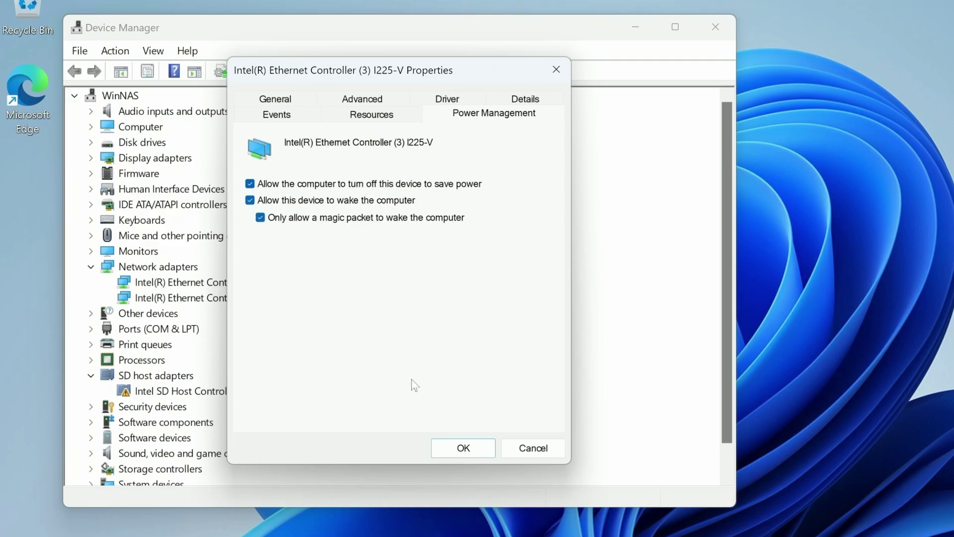
pyautogui.click(471, 453)
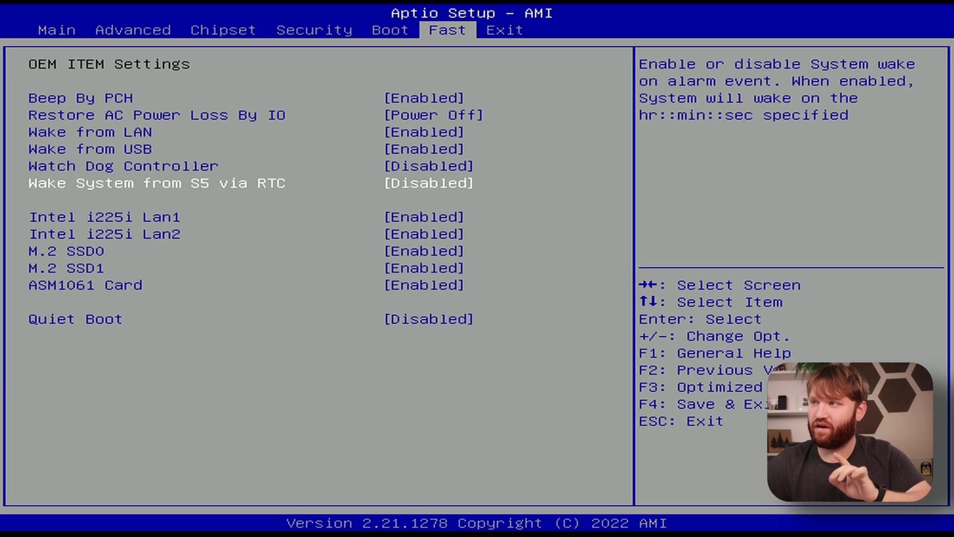
# - Check that Wake from LAN is Enabled on the OEM wake settings page
pyautogui.press('Left')
pyautogui.press('Left')
pyautogui.press('Right')
pyautogui.press('Right')
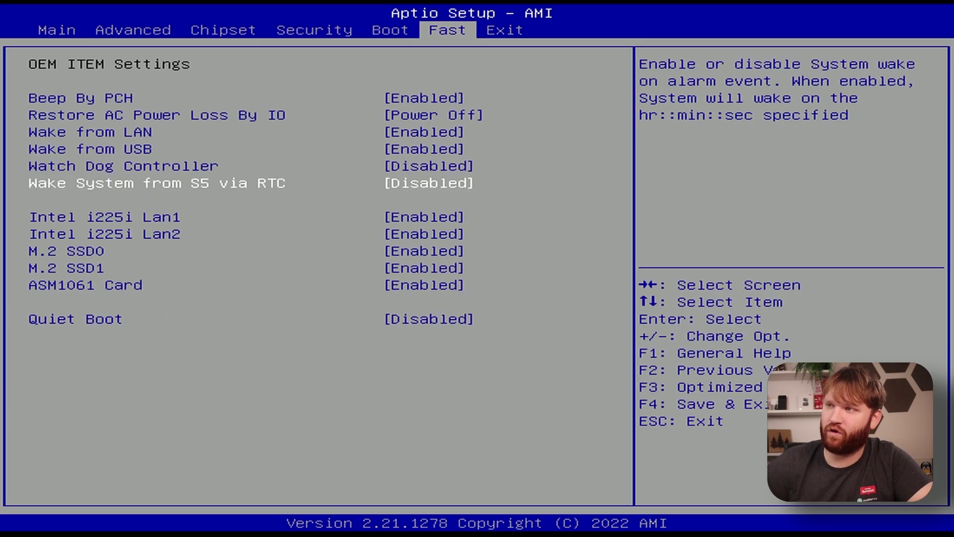
pyautogui.press('Up')
pyautogui.press('Up')
pyautogui.press('Up')
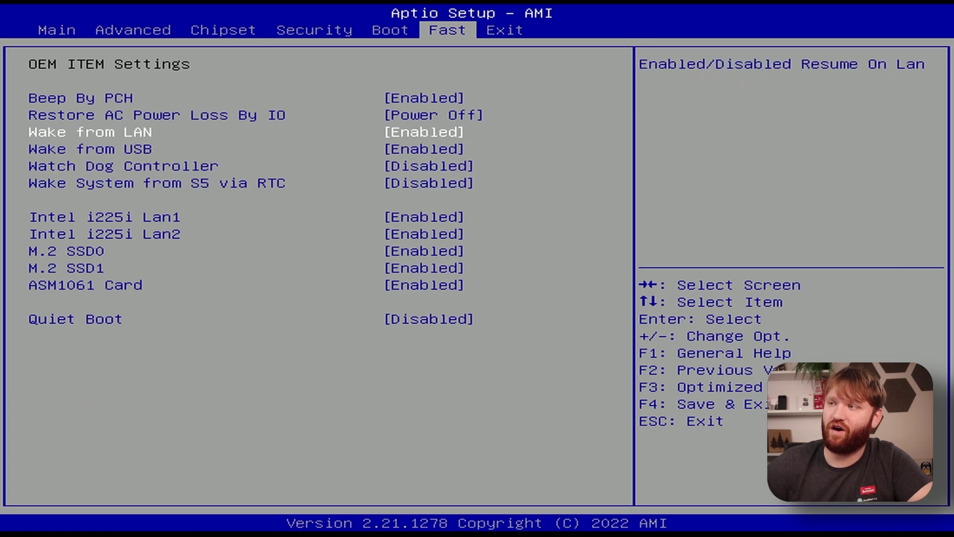
pyautogui.press('Down')
pyautogui.press('Down')
pyautogui.press('Down')
pyautogui.press('Down')
pyautogui.press('Down')
pyautogui.press('Down')
pyautogui.press('Down')
pyautogui.press('Down')
pyautogui.press('Down')
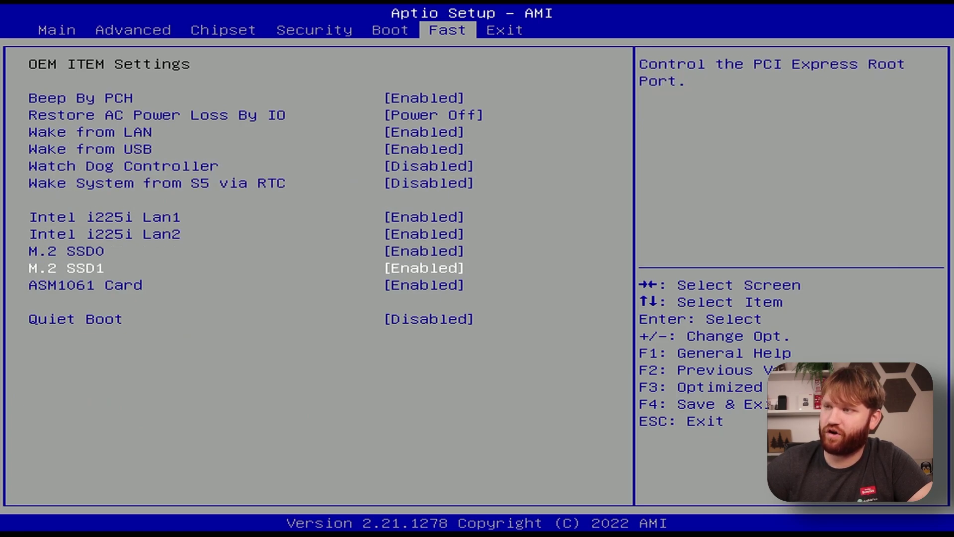
pyautogui.press('Up')
pyautogui.press('Up')
pyautogui.press('Up')
pyautogui.press('Up')
pyautogui.press('Up')
pyautogui.press('Up')
# - Switch Wake System from S5 via RTC to Enabled, then back to Disabled
pyautogui.press('Return')
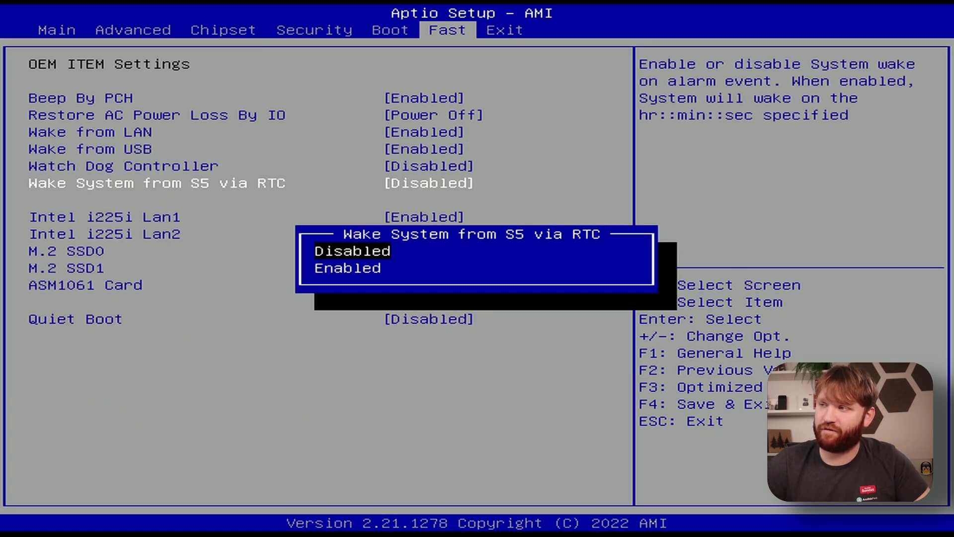
pyautogui.press('Down')
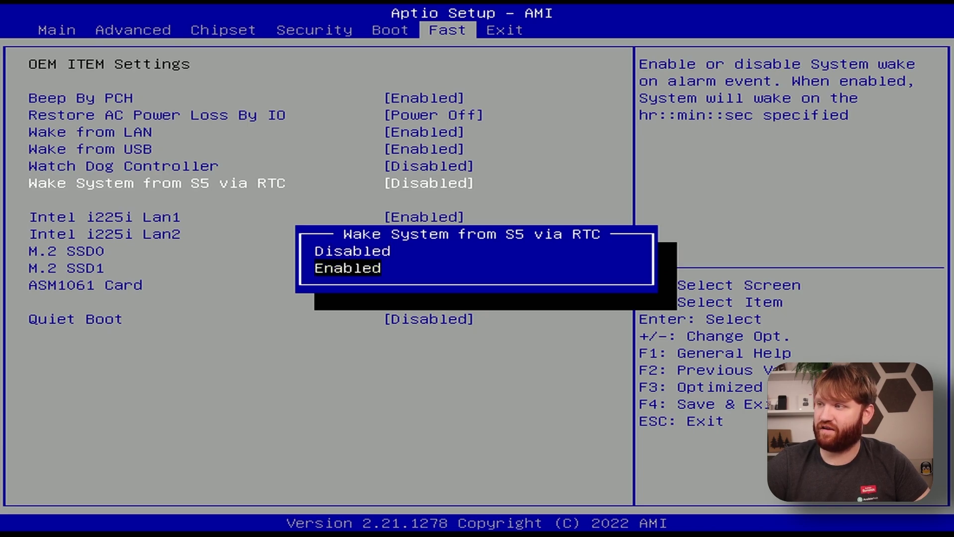
pyautogui.press('Return')
pyautogui.press('Down')
pyautogui.press('Down')
pyautogui.press('Down')
pyautogui.press('Down')
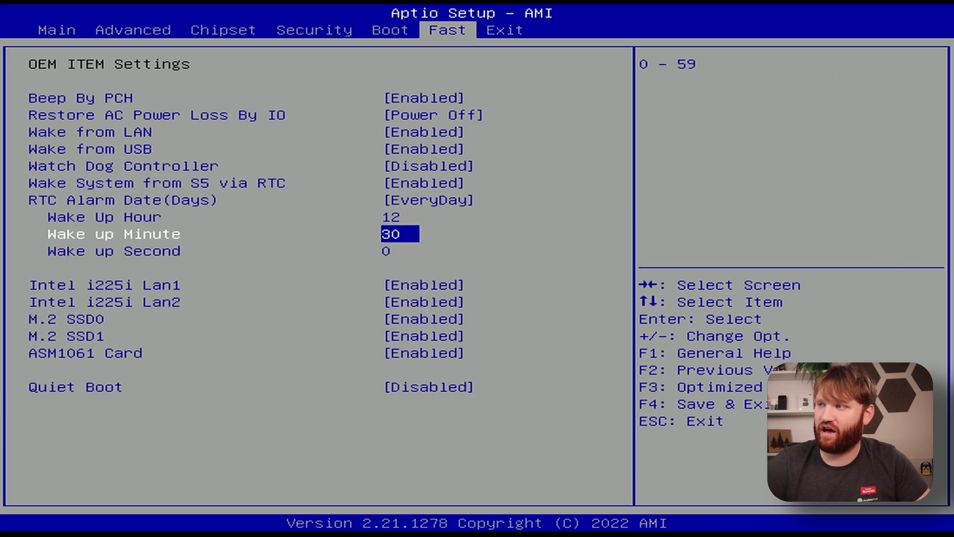
pyautogui.press('Up')
pyautogui.press('Up')
pyautogui.press('Up')
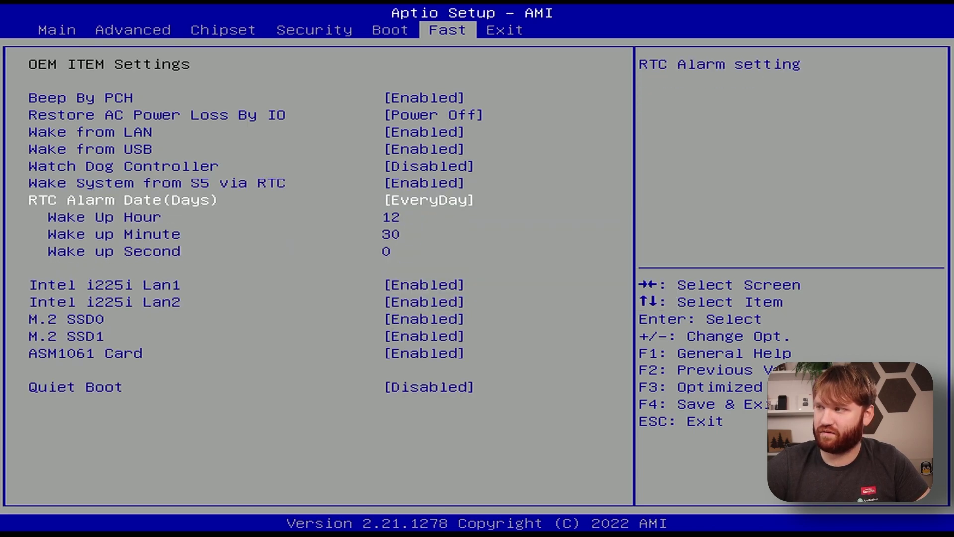
pyautogui.press('Up')
pyautogui.press('Return')
pyautogui.press('Up')
pyautogui.press('Return')
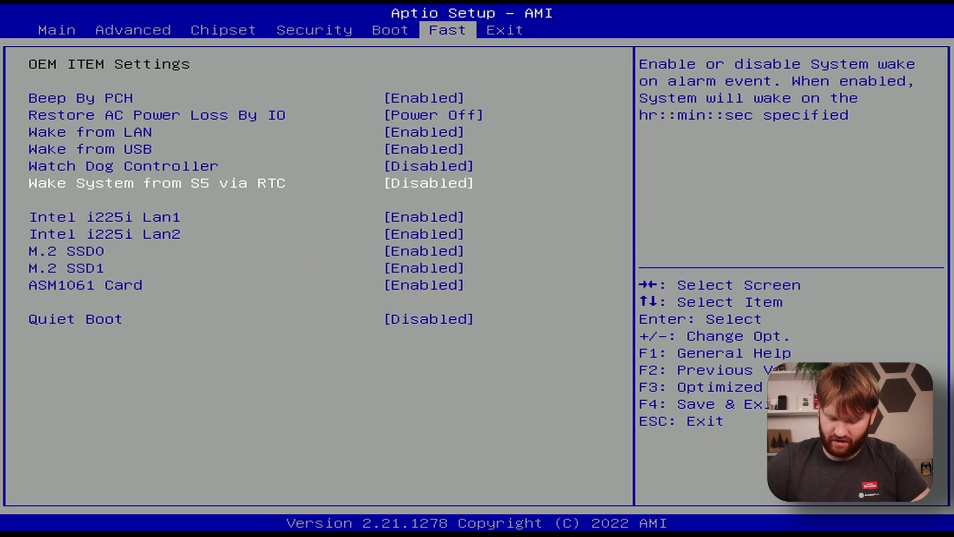
# - Save the firmware configuration and exit Aptio Setup
pyautogui.press('Left')
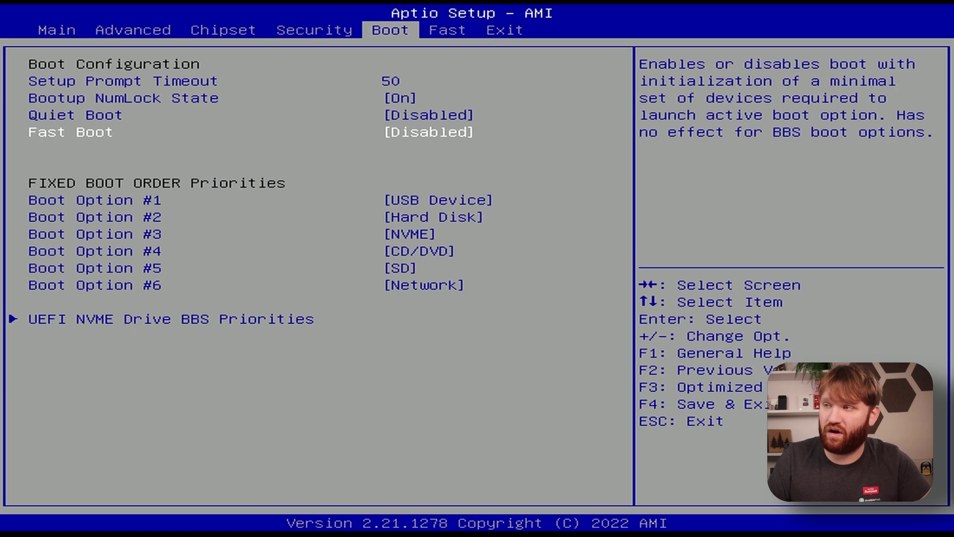
pyautogui.press('Up')
pyautogui.press('Up')
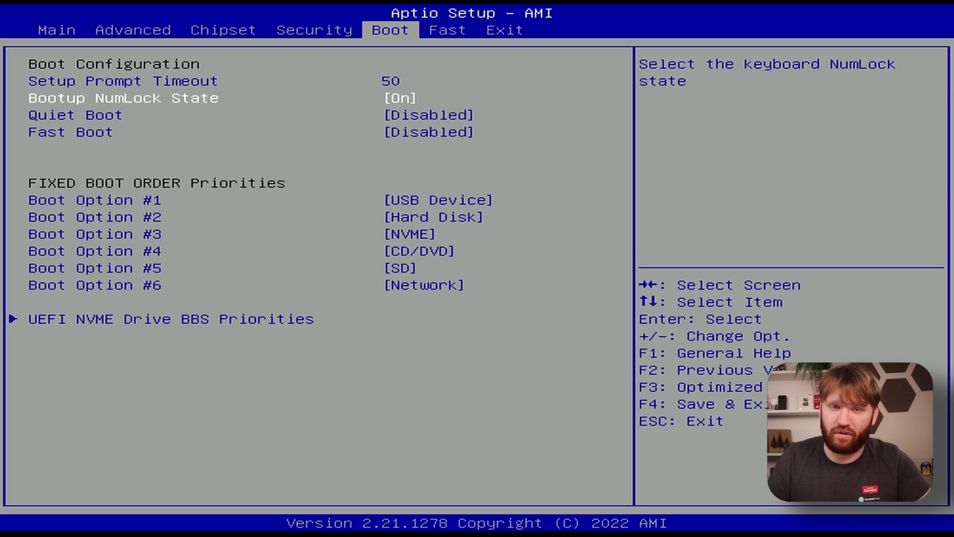
pyautogui.press('Right')
pyautogui.press('Right')
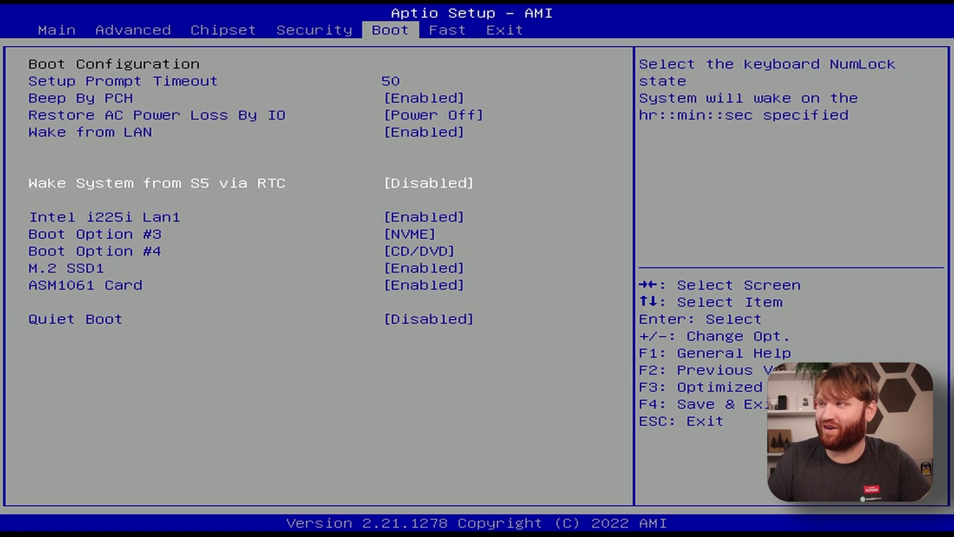
pyautogui.press('Return')
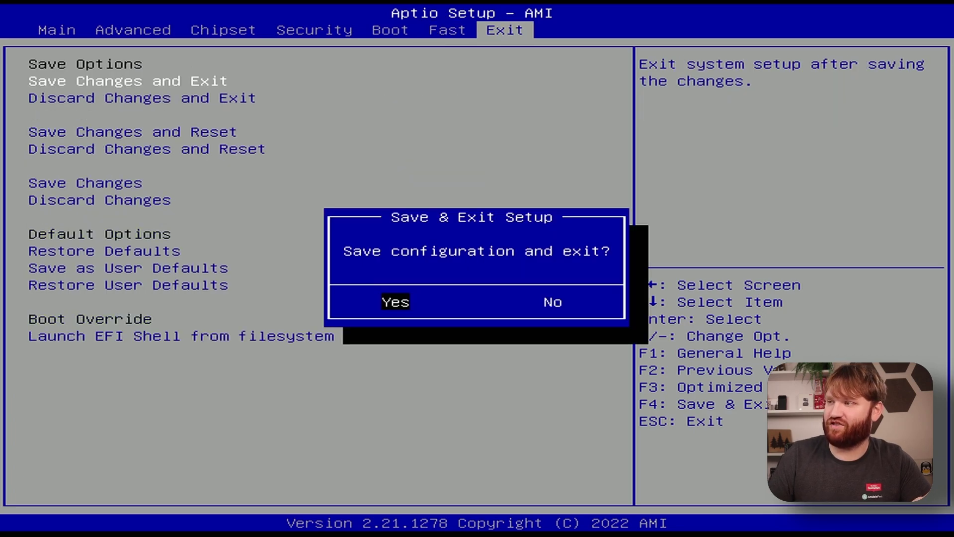
pyautogui.press('Return')
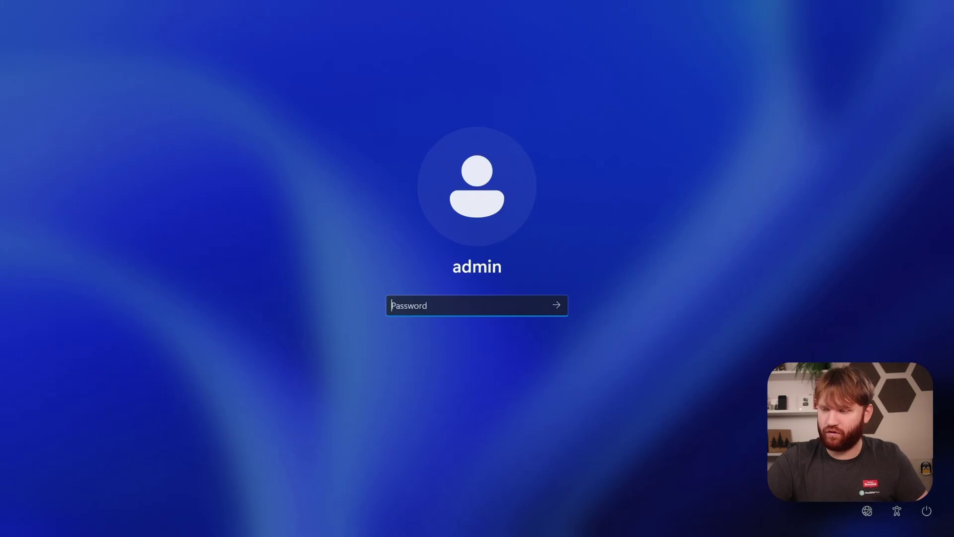
# - Sign in to Windows with the account password
pyautogui.write('••••')
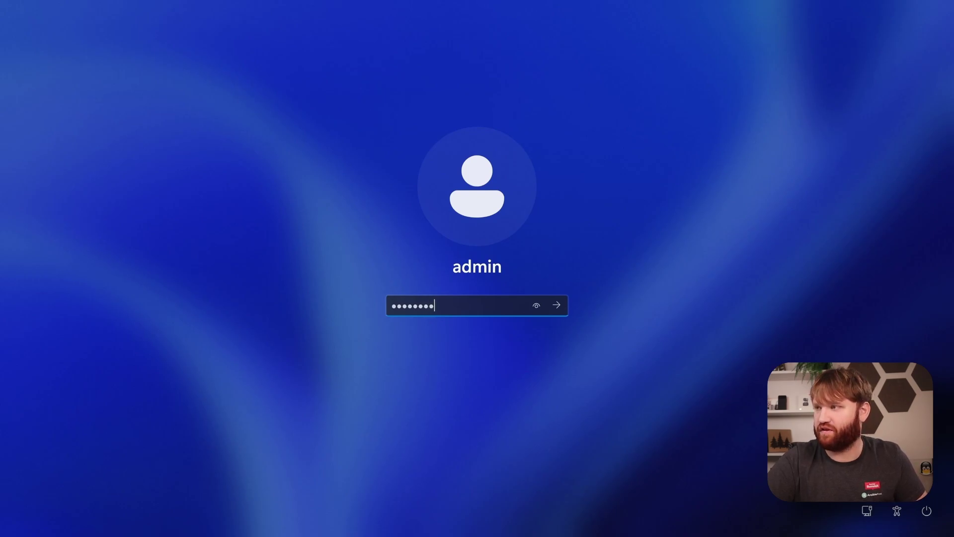
pyautogui.press('Return')
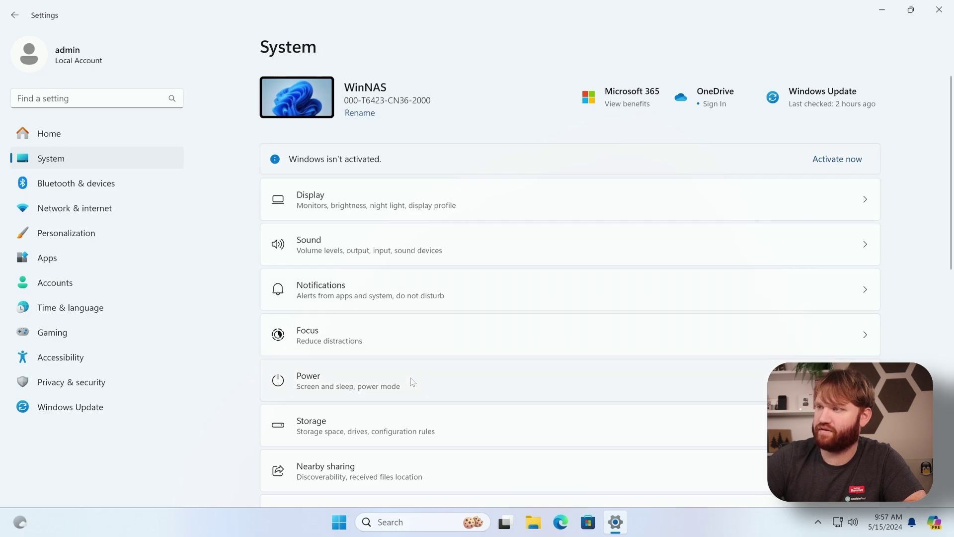
# - Open the Power page and expand Screen and sleep to reveal the timeout dropdowns
pyautogui.click(442, 368)
pyautogui.click(829, 181)
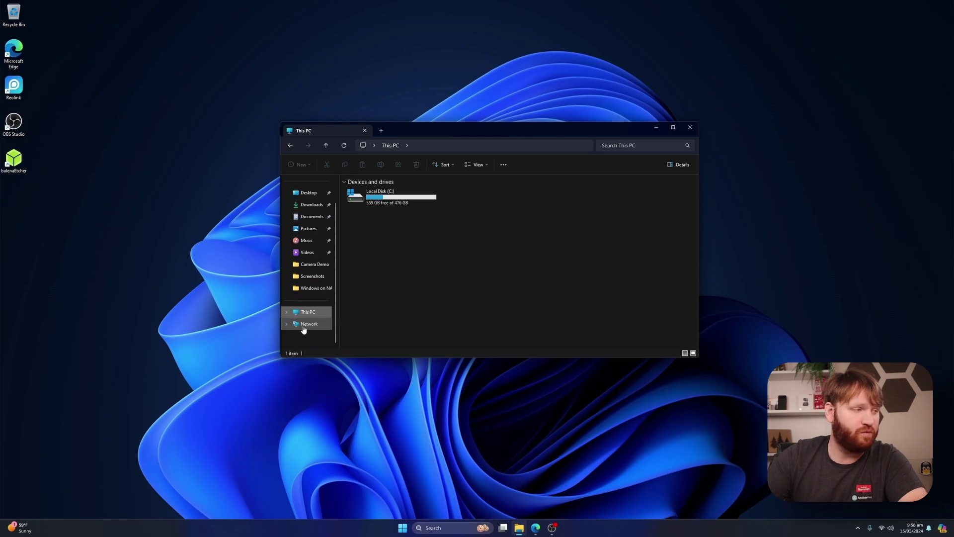
# - Show the Network location in File Explorer to list the network computers, including WINNAS
pyautogui.click(304, 326)
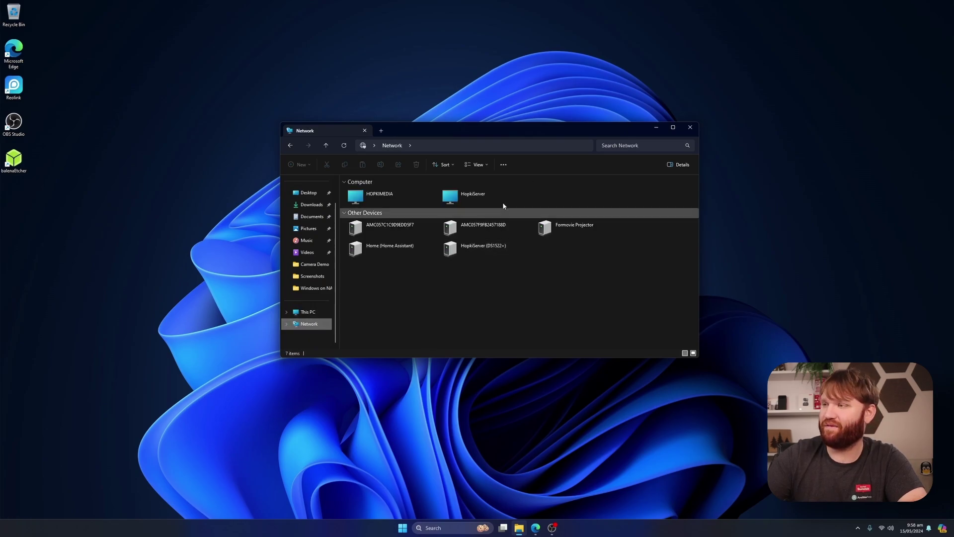